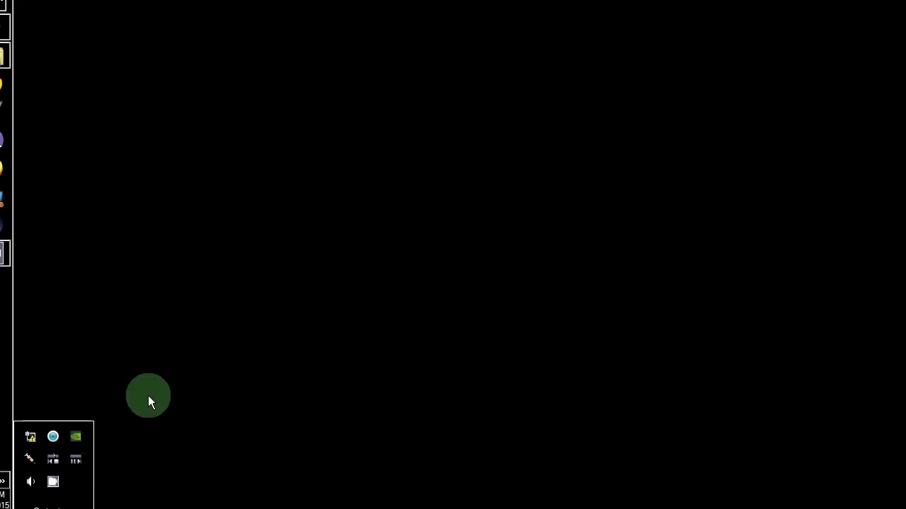
- Open vJoy Feeder (Demo) and position its window at the far side of the desktop
left_click(9, 4)
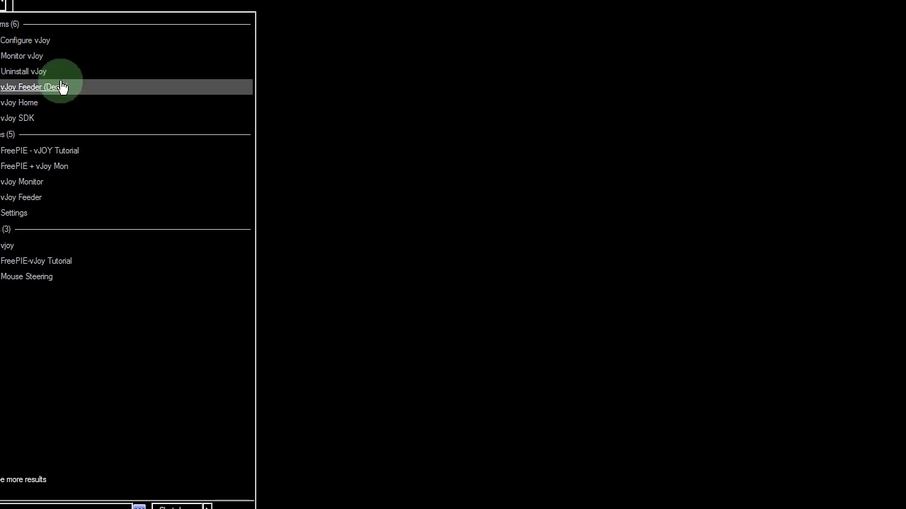
left_click(63, 87)
left_click_drag(199, 43, 608, 23)
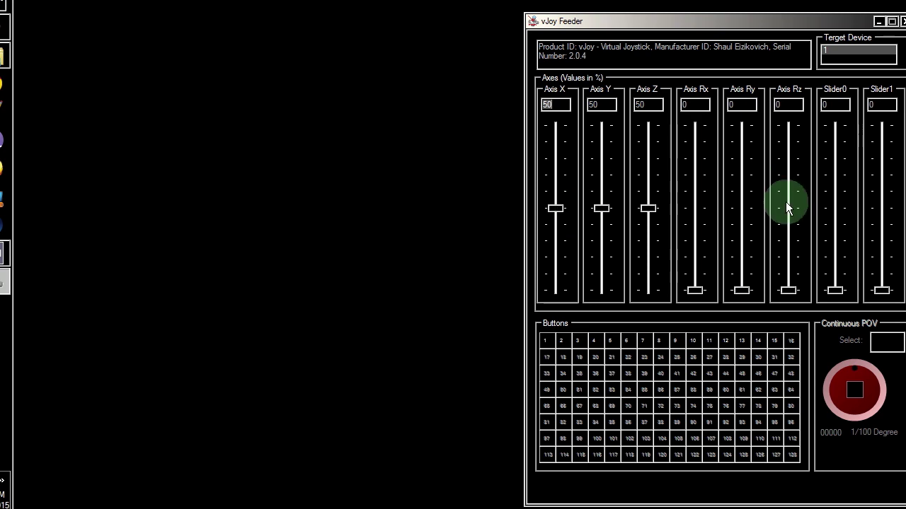
left_click_drag(618, 22, 645, 9)
- Search for "vjoy m", open Monitor vJoy, and place its window beside vJoy Feeder
key("super")
type("vjoy m")
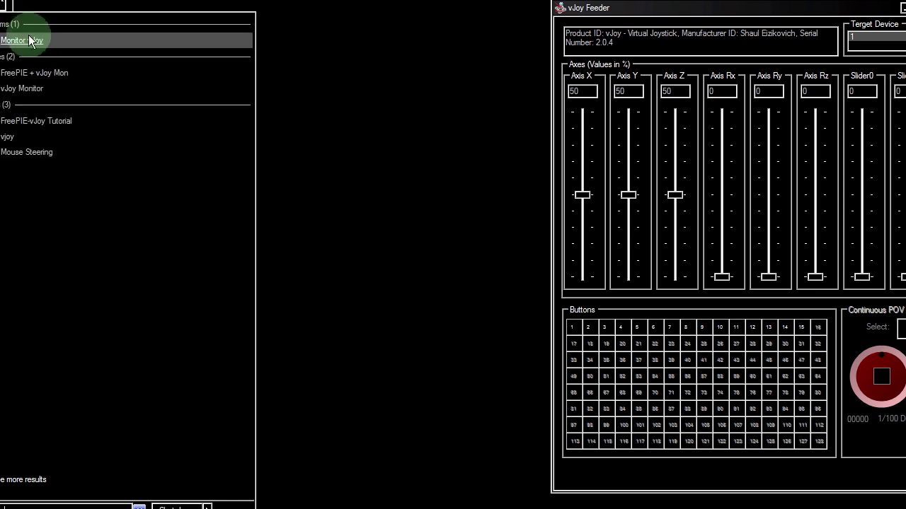
left_click(32, 41)
left_click_drag(397, 50, 271, 18)
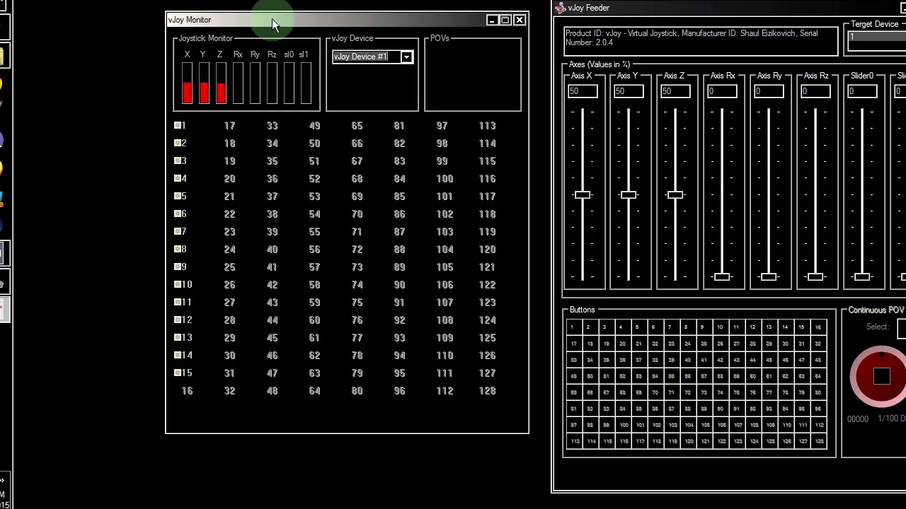
- Test the virtual joystick by moving axis X to about 61, axis Y to about 28 and axis Z to about 43
left_click_drag(585, 196, 583, 176)
left_click_drag(635, 200, 647, 225)
left_click_drag(672, 194, 677, 208)
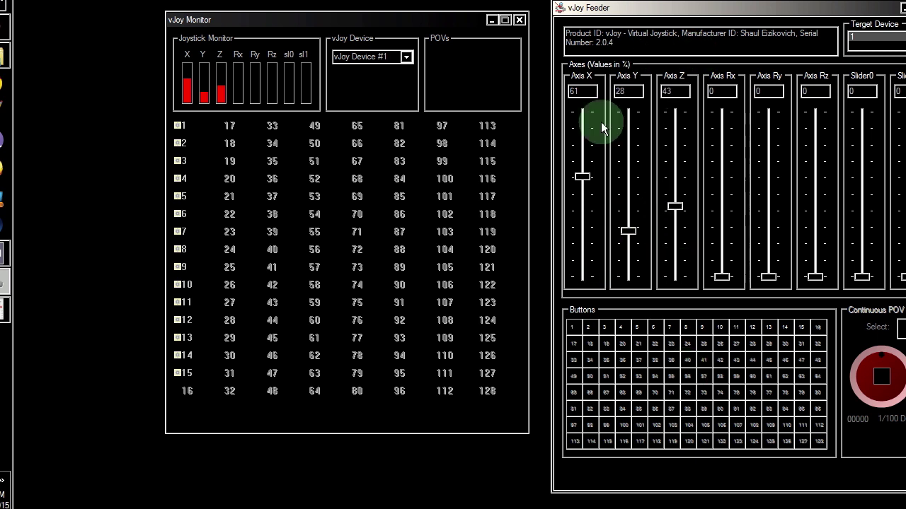
- Reset axes X, Y and Z to 50 in vJoy Feeder
left_click_drag(591, 92, 474, 96)
type("50")
double_click(635, 93)
type("50")
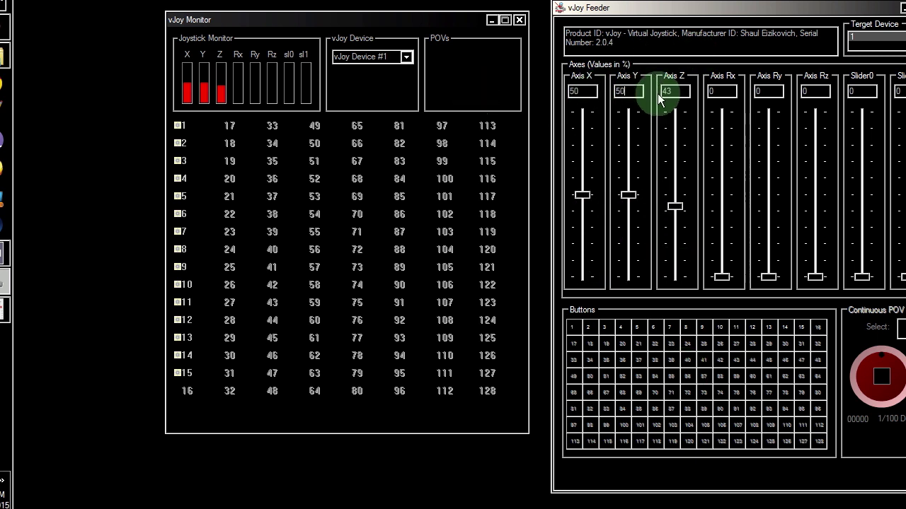
double_click(685, 90)
type("50")
- Launch F1 2014 and position its game window beside vJoy Feeder
mouse_move(471, 507)
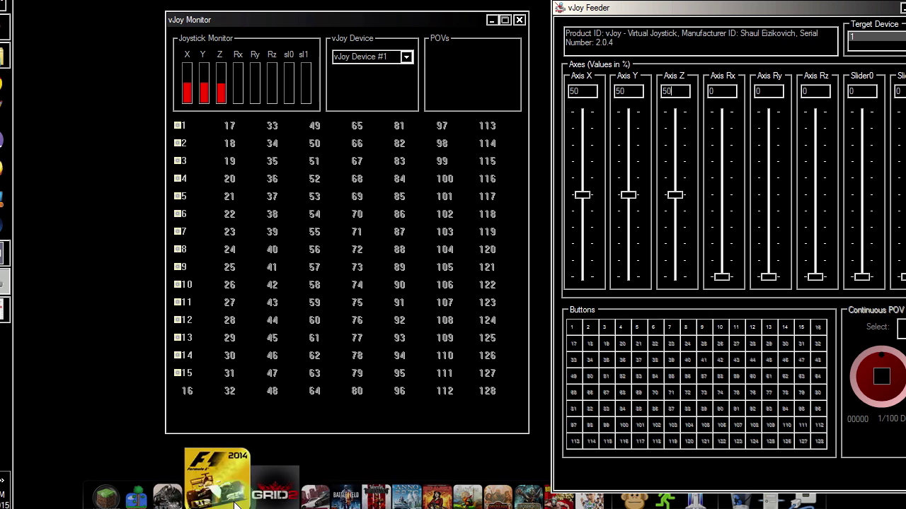
left_click(201, 482)
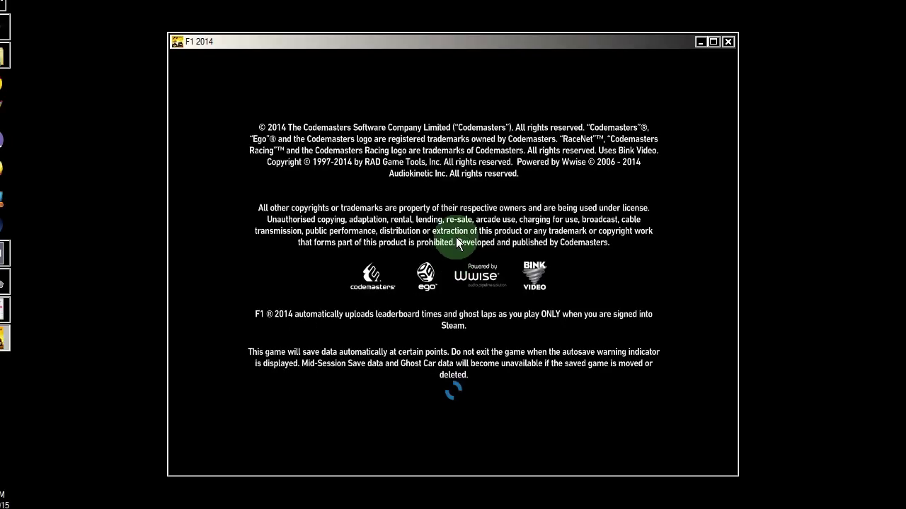
left_click_drag(387, 42, 318, 28)
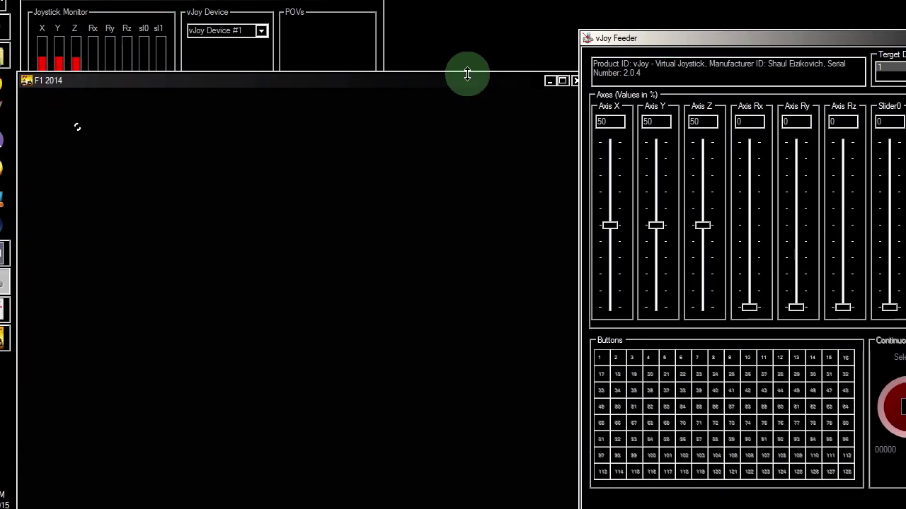
left_click_drag(395, 78, 392, 59)
- Pass the F1 2014 start screens and open Settings under My F1
key("Return")
key("Return")
key("Right")
key("Right")
key("Right")
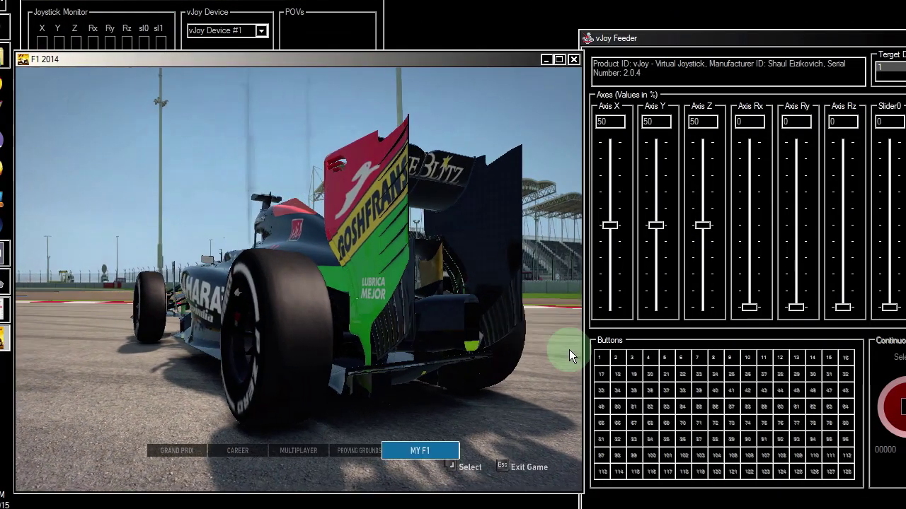
key("Return")
key("Right")
key("Right")
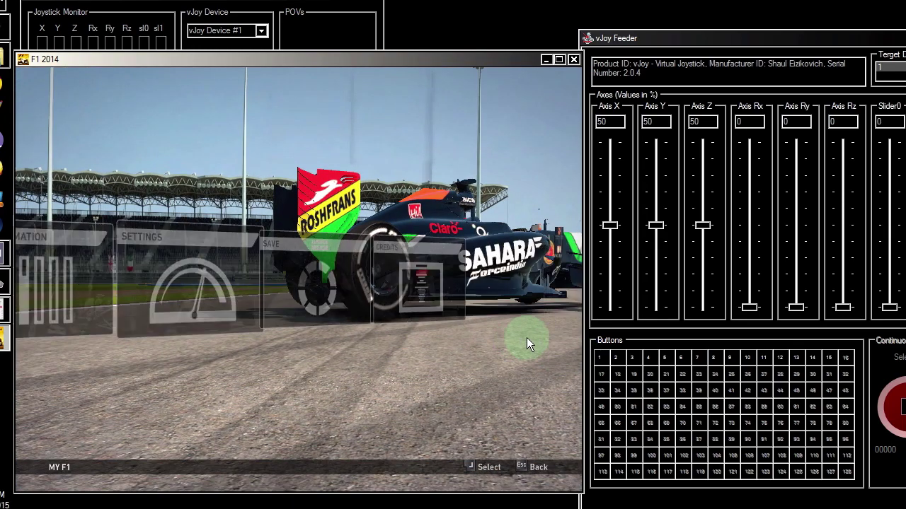
key("Return")
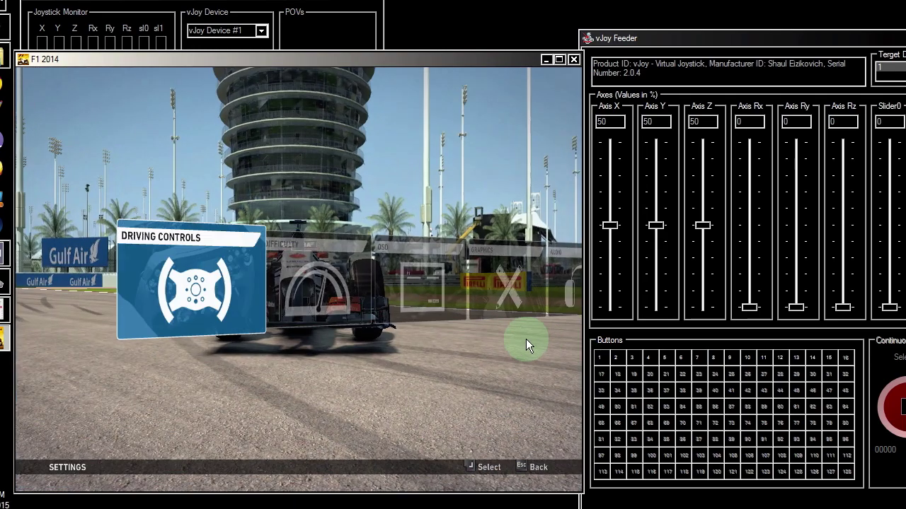
- Open View/Customise Config within the game's Driving Controls
key("Return")
key("Down")
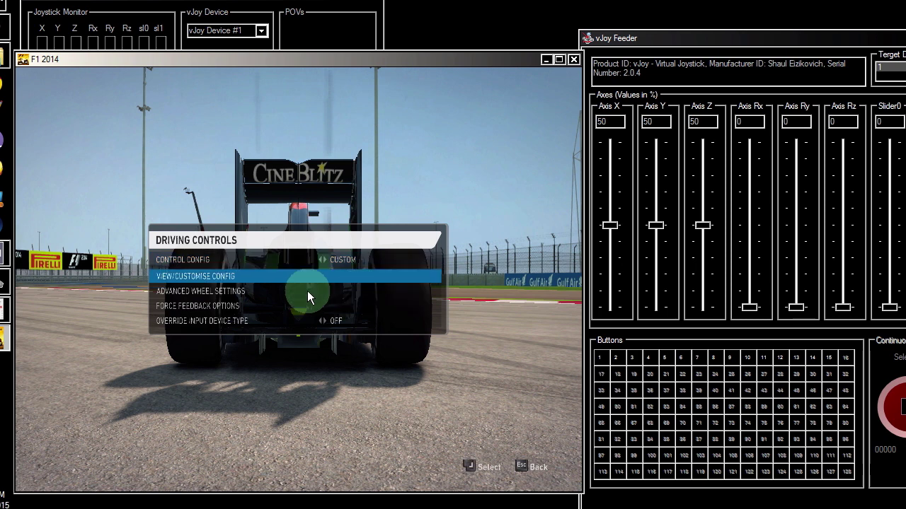
key("Return")
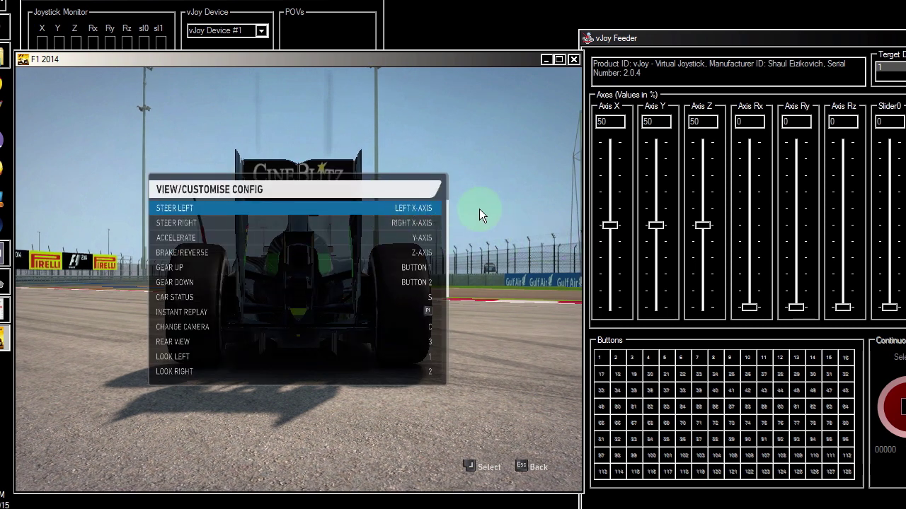
- Bind Steer Left by lowering axis X to about 5 in vJoy Feeder, and reset axis X to 50
left_click_drag(609, 225, 610, 298)
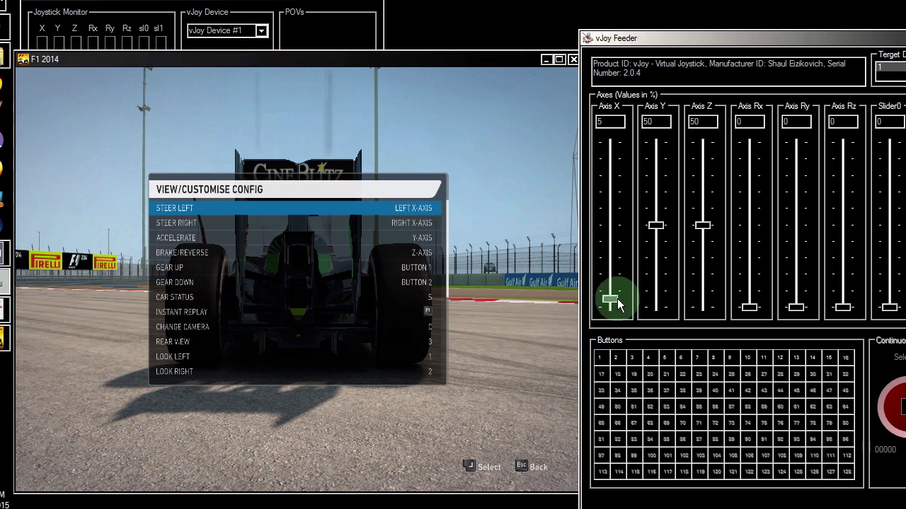
left_click_drag(611, 122, 505, 129)
type("50")
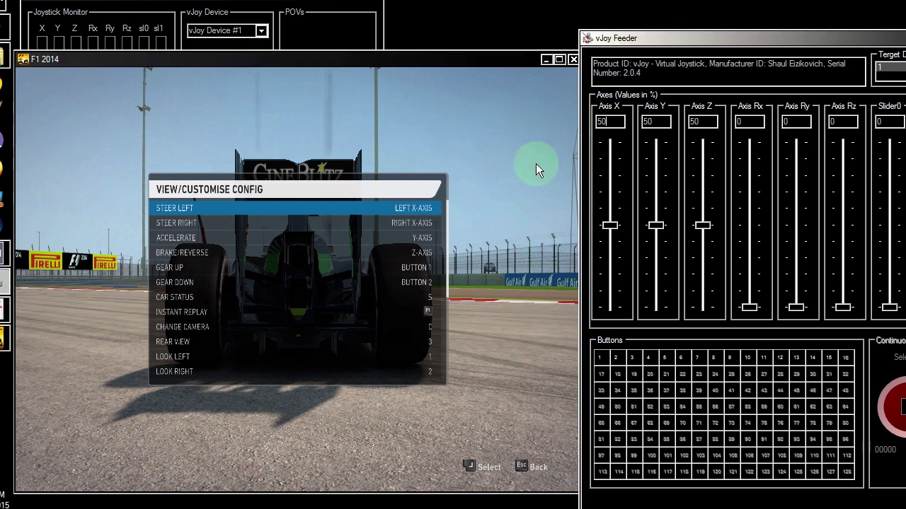
- Bind Steer Right by raising axis X to about 82 in vJoy Feeder, and reset axis X to 50
left_click(528, 178)
key("Down")
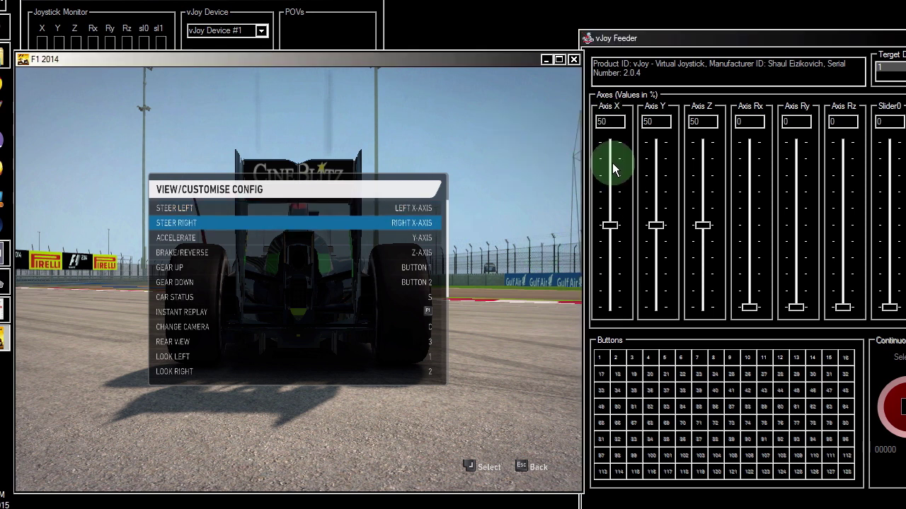
key("Return")
left_click_drag(610, 225, 619, 172)
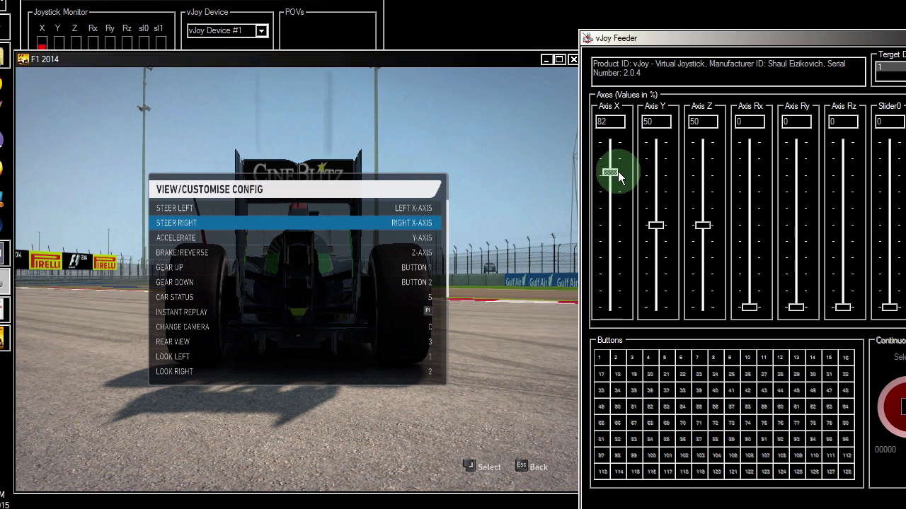
left_click(609, 121)
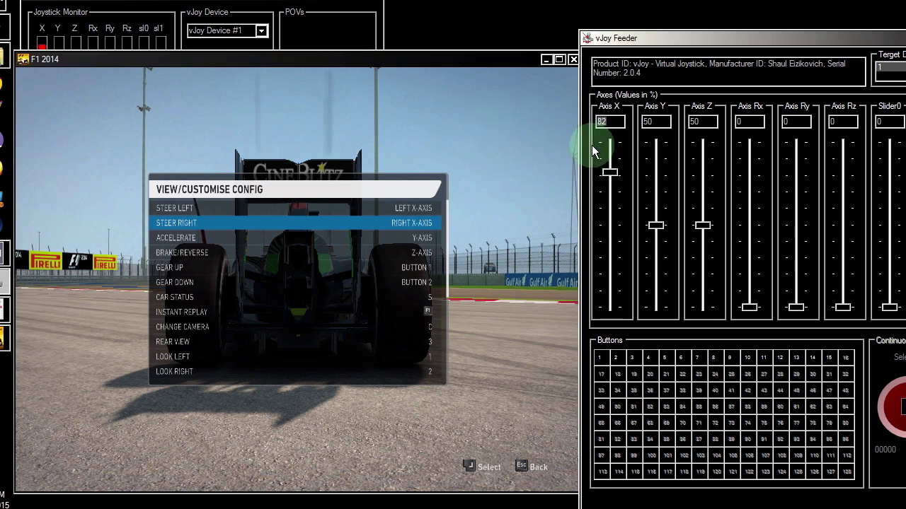
type("50")
- Start the Accelerate binding in the game and set axis Y to 0 in vJoy Feeder
left_click(527, 172)
key("Down")
left_click(663, 219)
left_click(560, 217)
key("Return")
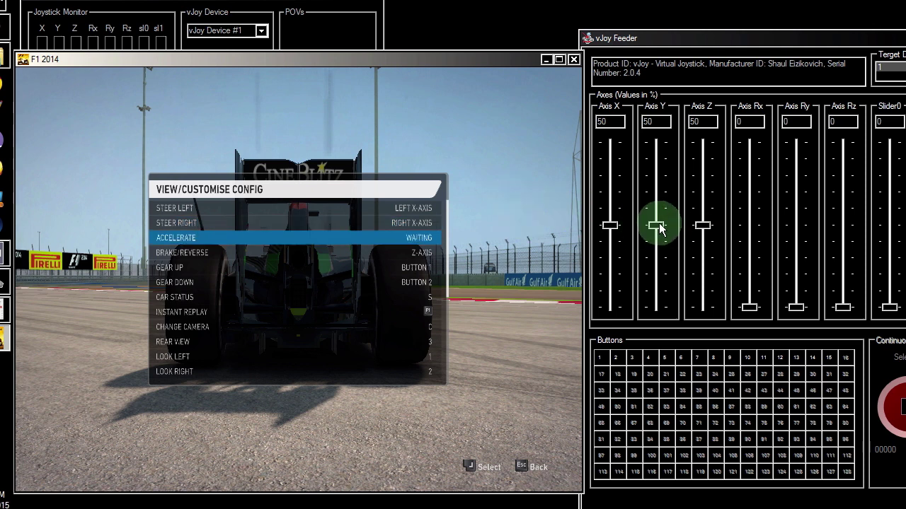
left_click_drag(667, 124, 547, 134)
type("0")
left_click(513, 221)
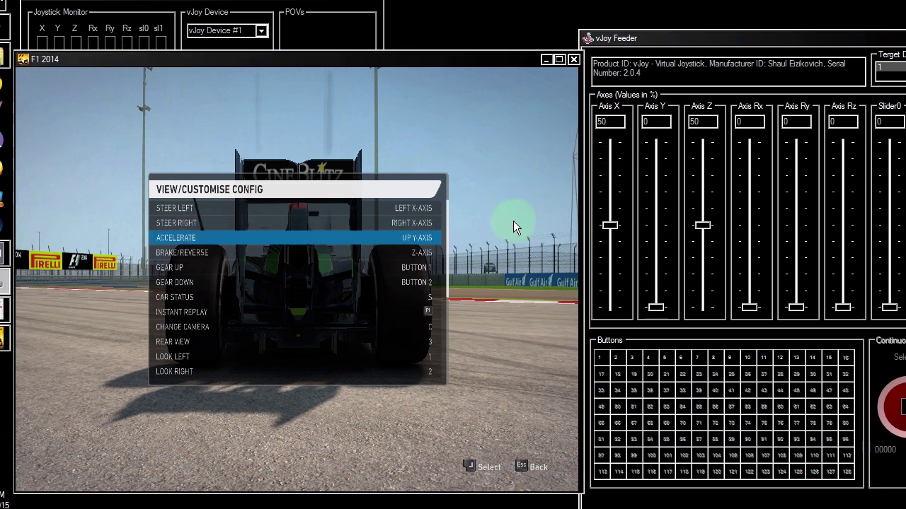
- Rebind Accelerate to the full Y-axis by raising axis Y to 100 in vJoy Feeder
key("Return")
left_click(614, 269)
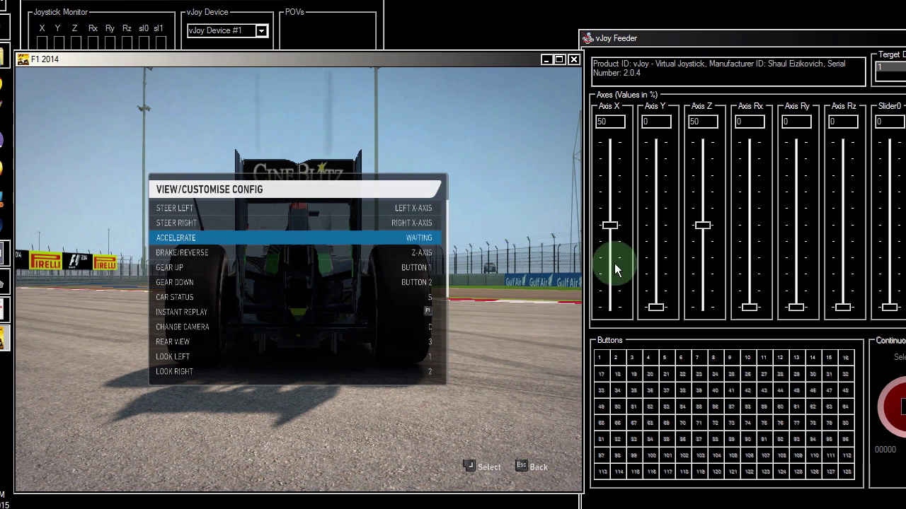
left_click_drag(656, 305, 658, 124)
left_click(542, 167)
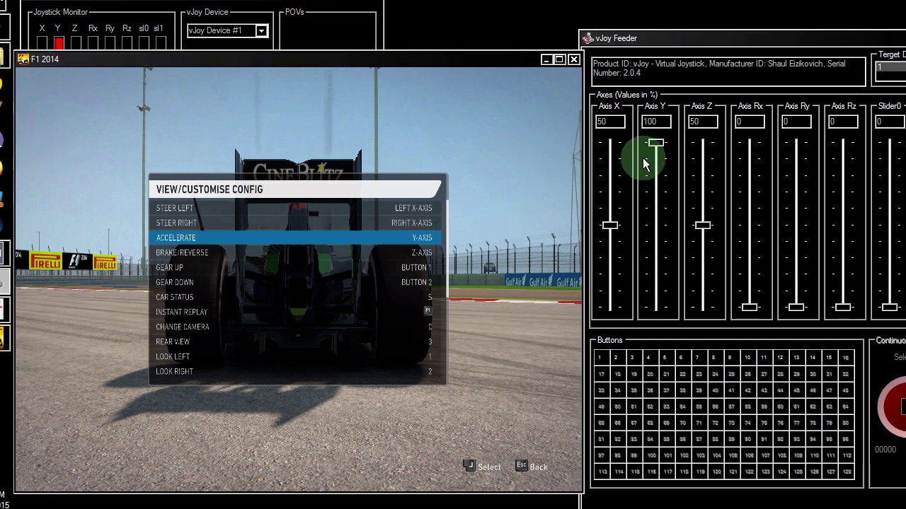
- Bind Brake/Reverse to the Z-axis by lowering axis Z to 0 and raising it to about 78 in vJoy Feeder
left_click(554, 175)
key("Down")
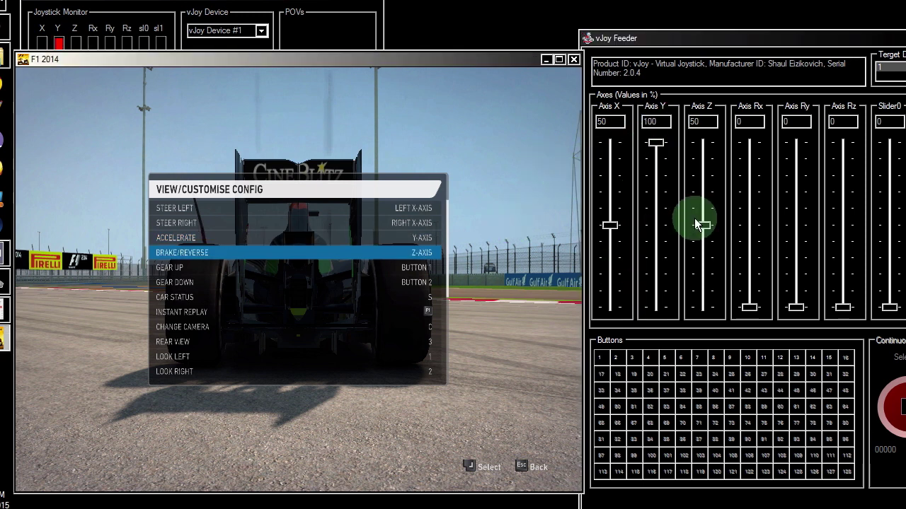
left_click_drag(699, 225, 723, 343)
left_click(497, 153)
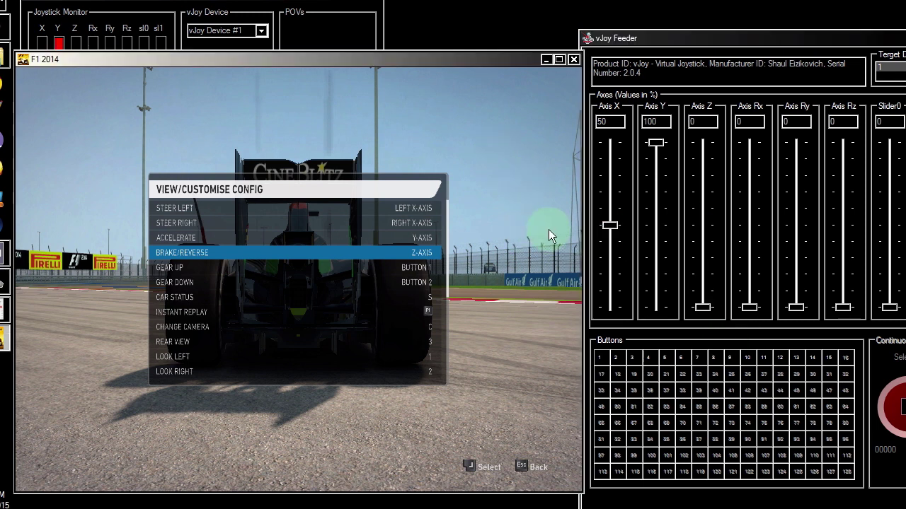
left_click_drag(703, 307, 725, 176)
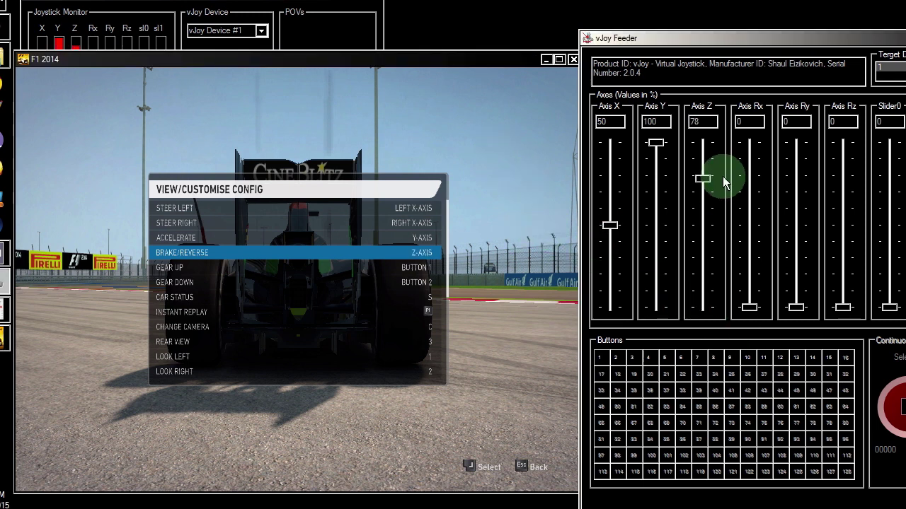
left_click(514, 173)
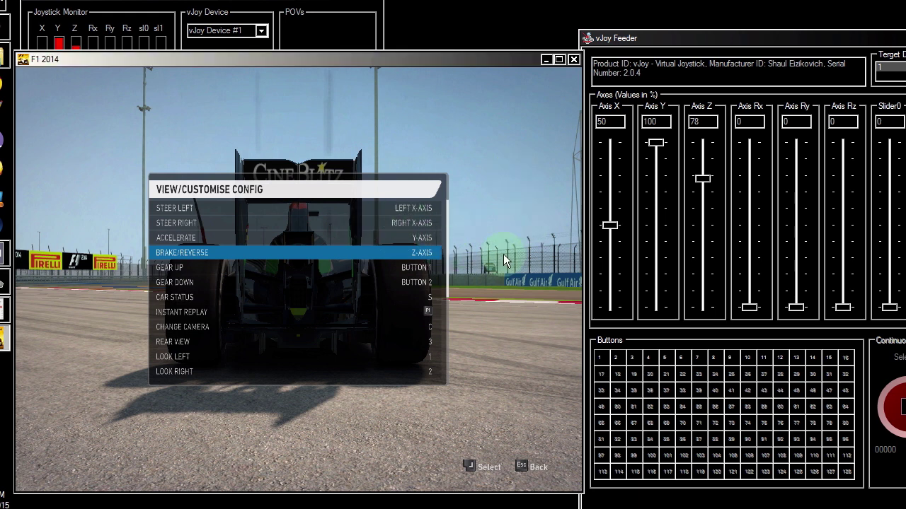
- Return the game's selection to Steer Left, and arrange vJoy Monitor and vJoy Feeder side by side over the game
key("Up")
key("Up")
key("Up")
left_click(290, 2)
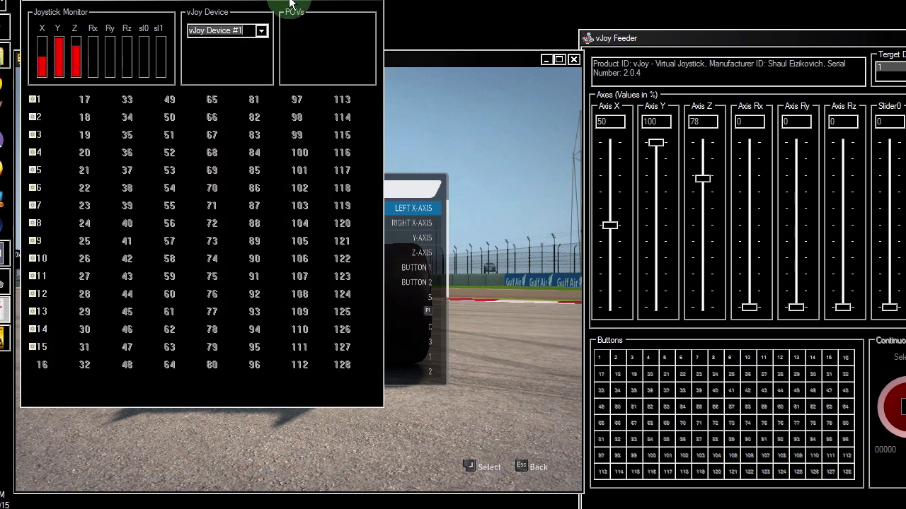
left_click_drag(290, 3, 385, 24)
left_click_drag(696, 51, 605, 30)
- Lower axis Y partway in vJoy Feeder, and close vJoy Feeder
left_click(573, 122)
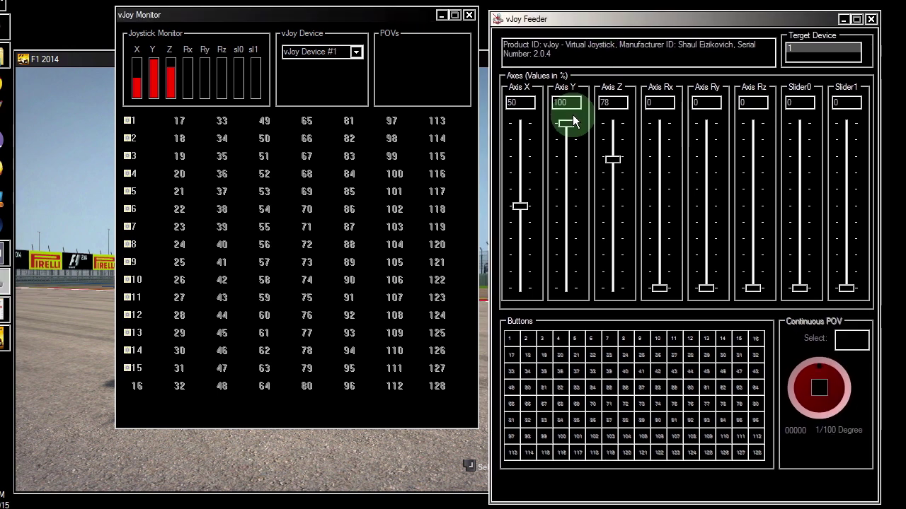
left_click_drag(574, 121, 617, 188)
left_click(870, 19)
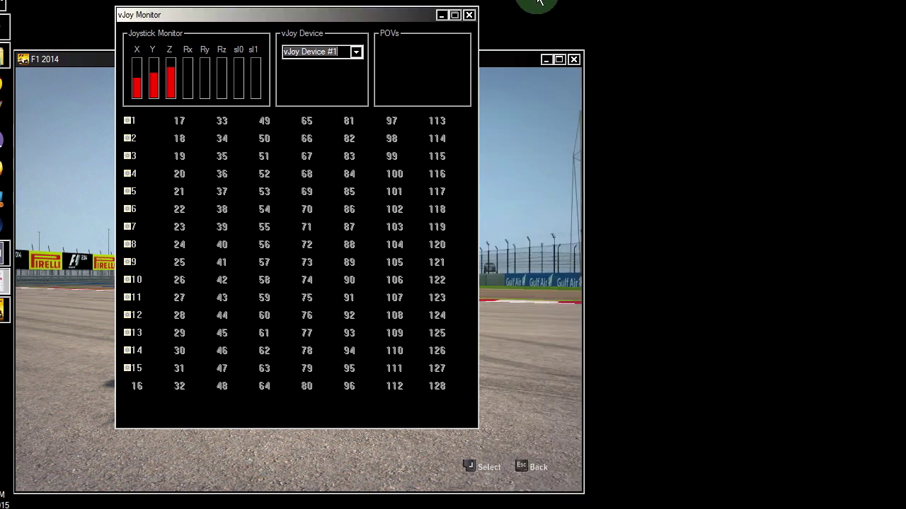
- Launch FreePIE and open the script F1 2014 Mouse Script.py from the FreePIE Scripts folder
key("super")
left_click(41, 437)
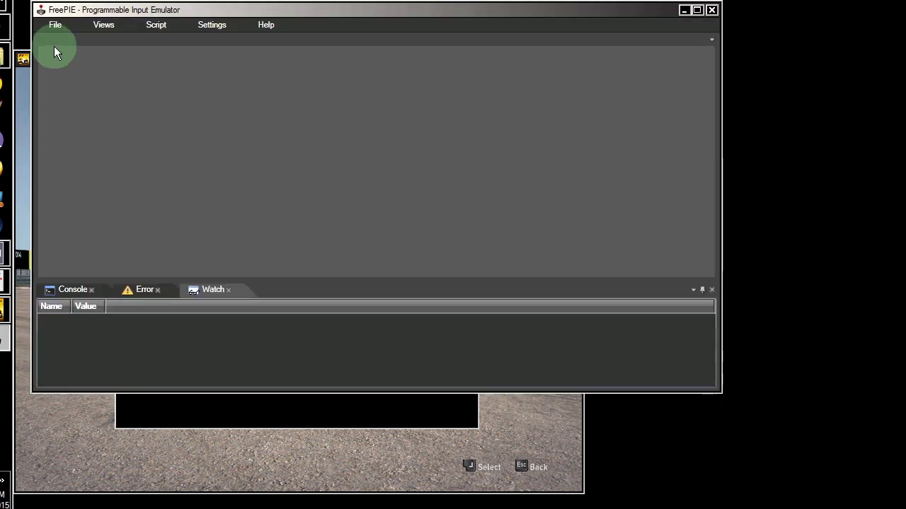
left_click(56, 26)
left_click(65, 49)
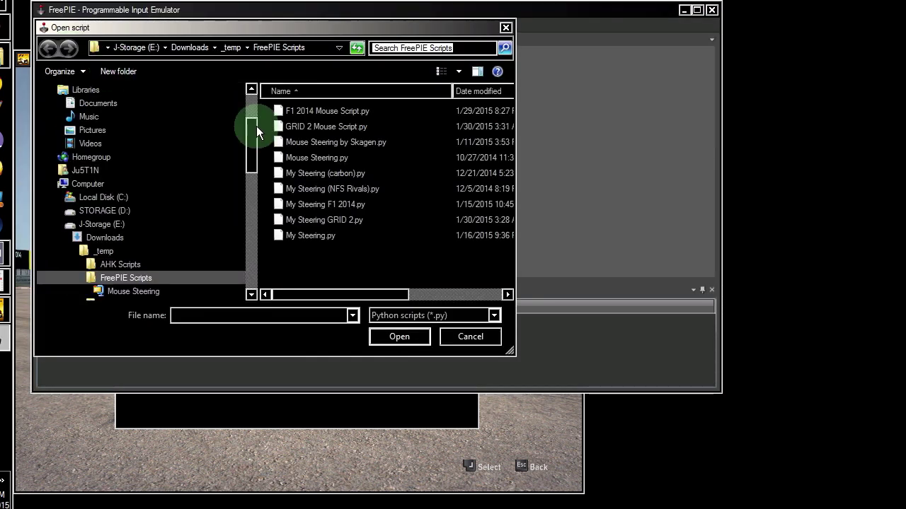
double_click(329, 111)
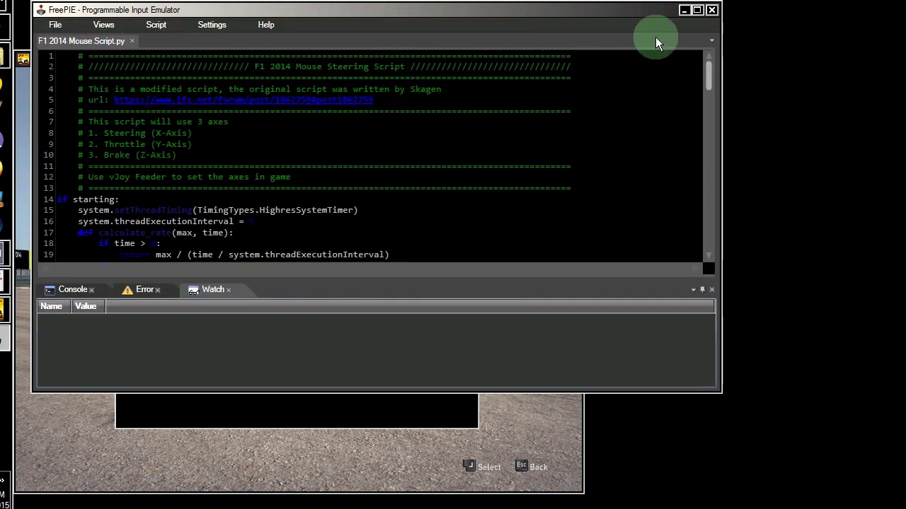
- Maximize FreePIE and examine the script's mouse sensitivity, throttle and brake key, and throttle timing settings
left_click(697, 13)
scroll(396, 213, "down", 9)
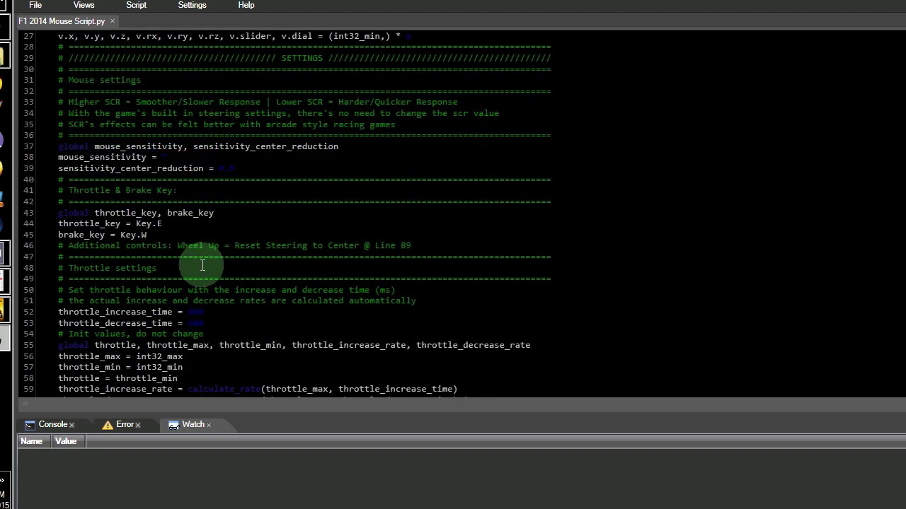
left_click_drag(241, 169, 42, 146)
left_click_drag(147, 234, 54, 218)
scroll(219, 212, "down", 3)
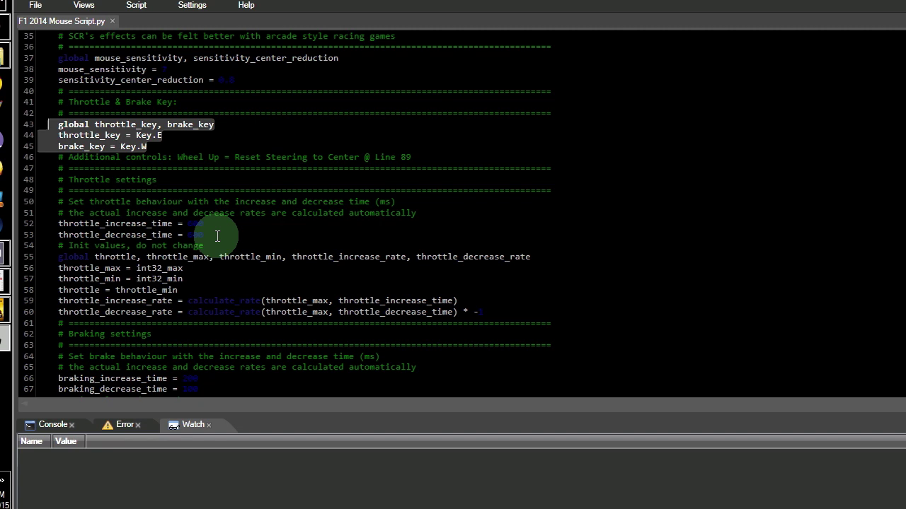
- Examine the script's throttle and braking increase and decrease time settings
left_click_drag(217, 236, 50, 224)
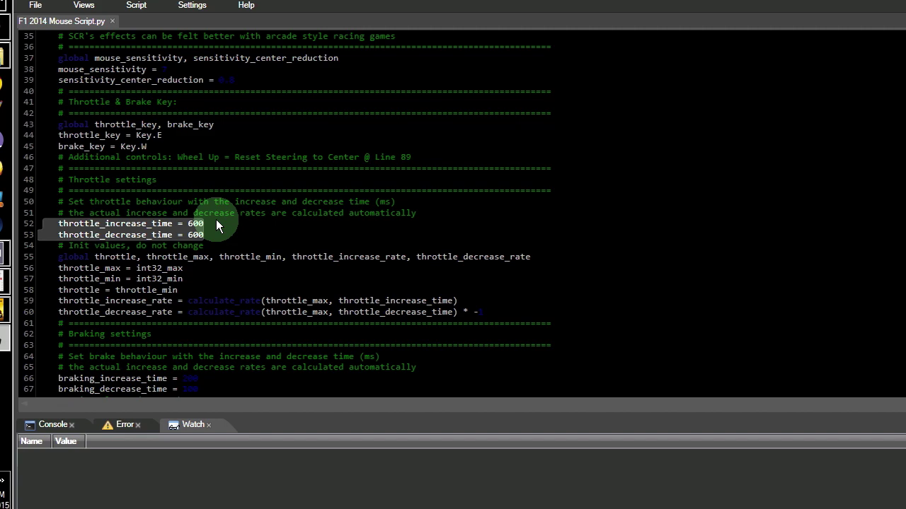
scroll(216, 224, "down", 4)
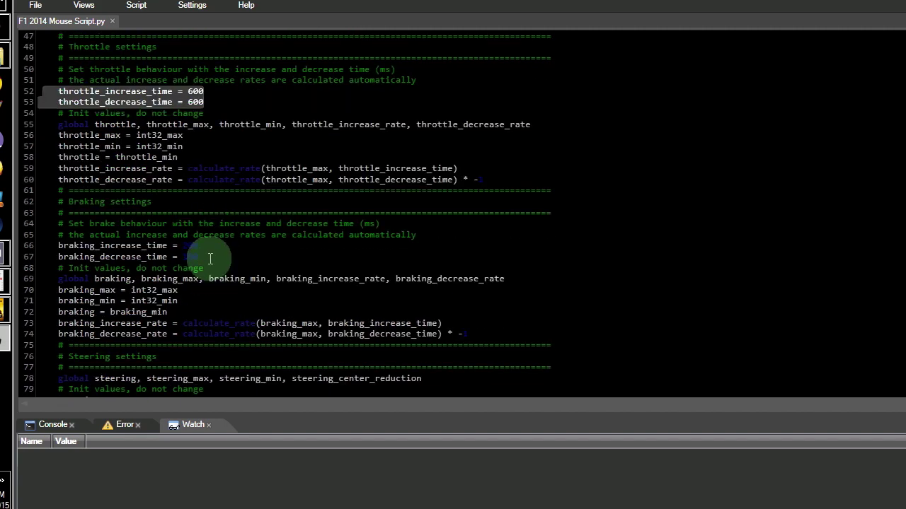
left_click_drag(212, 259, 44, 245)
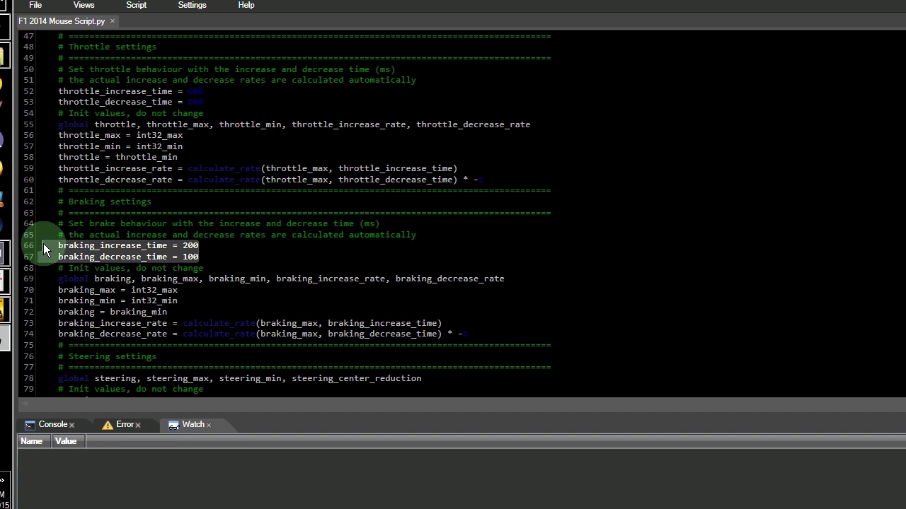
- Run the mouse script and test its brake control W and throttle control E against the axes in vJoy Monitor
left_click(136, 5)
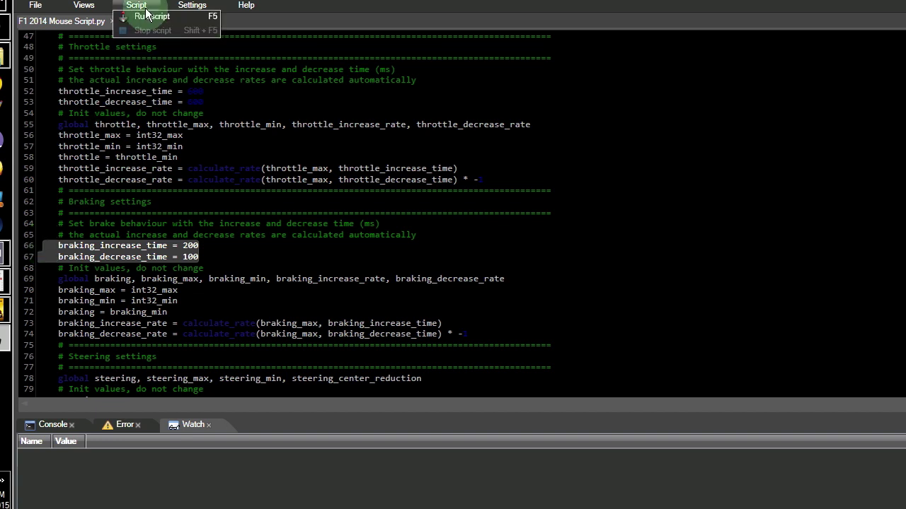
left_click(146, 20)
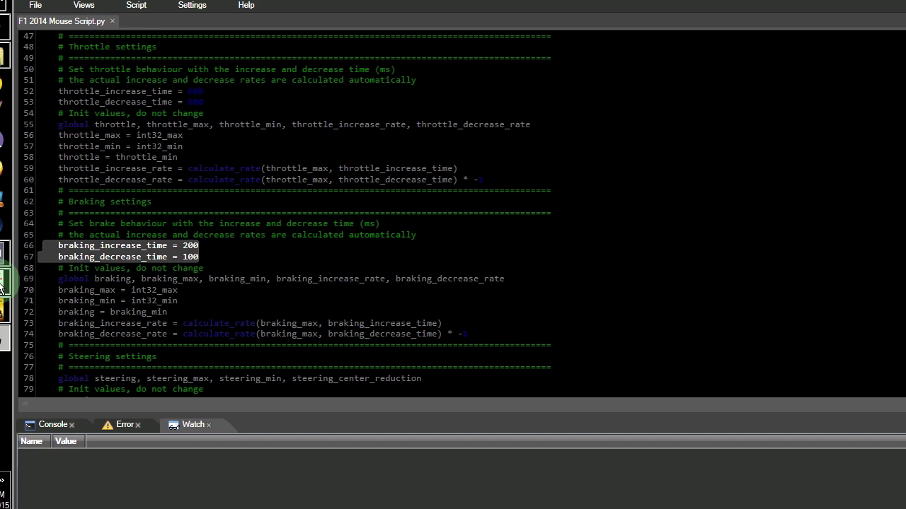
key("w")
key("e")
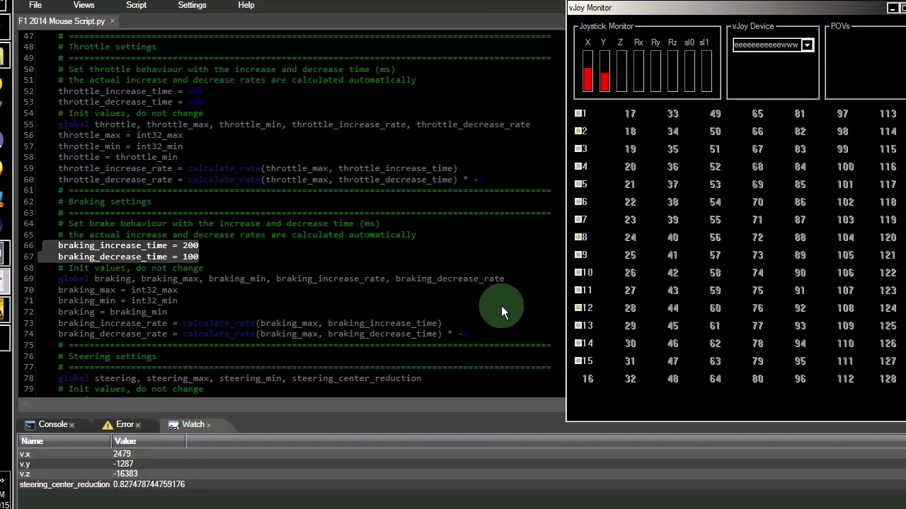
key("w")
key("e")
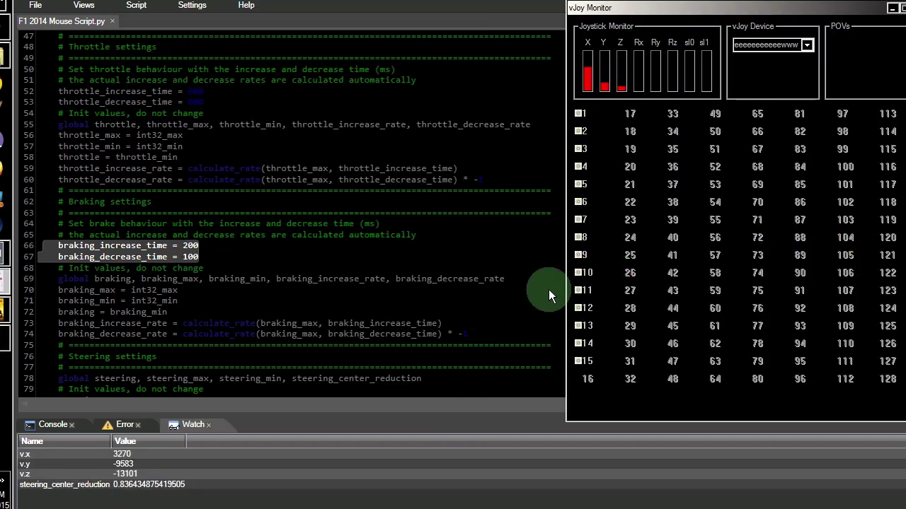
key("w")
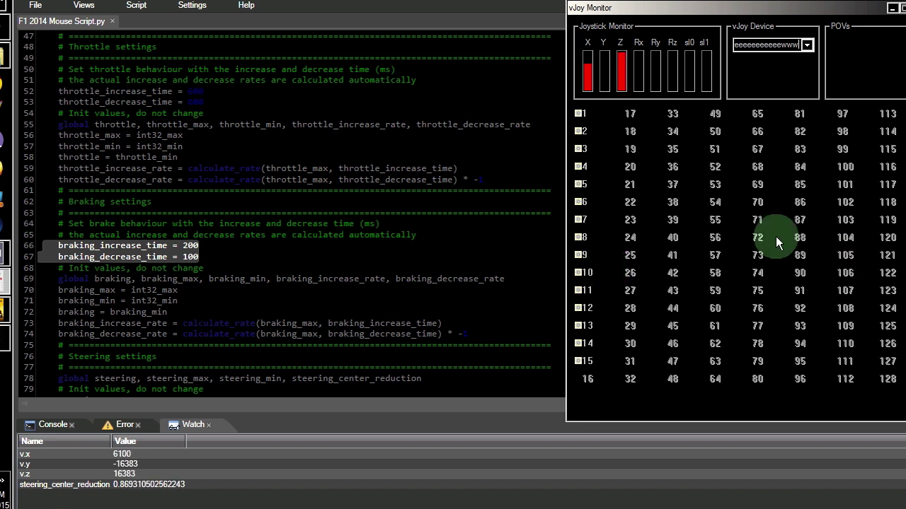
key("e")
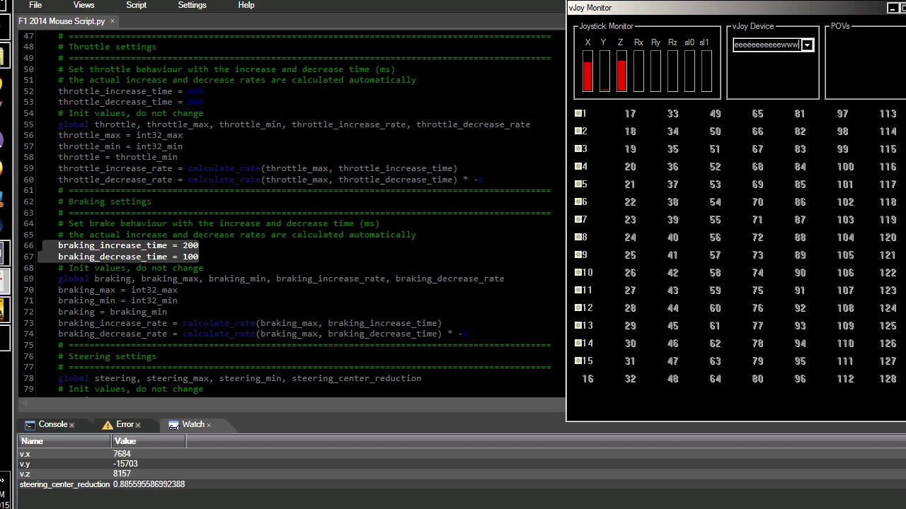